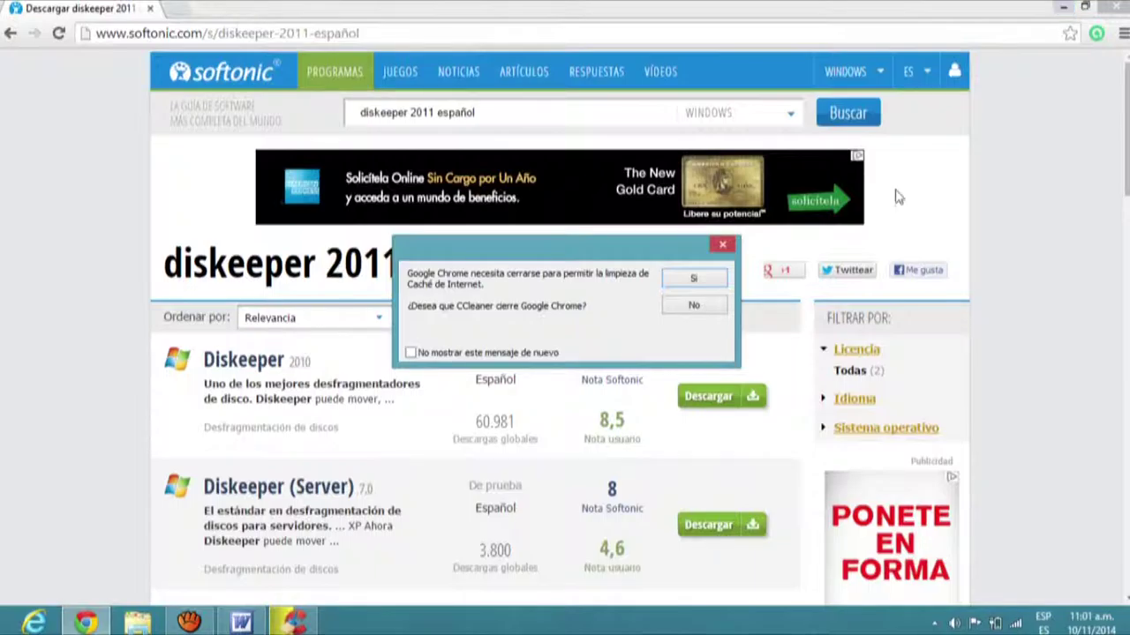
# - Let CCleaner close Google Chrome to clean the Internet cache, and review the details of the deleted files
pyautogui.click(694, 278)
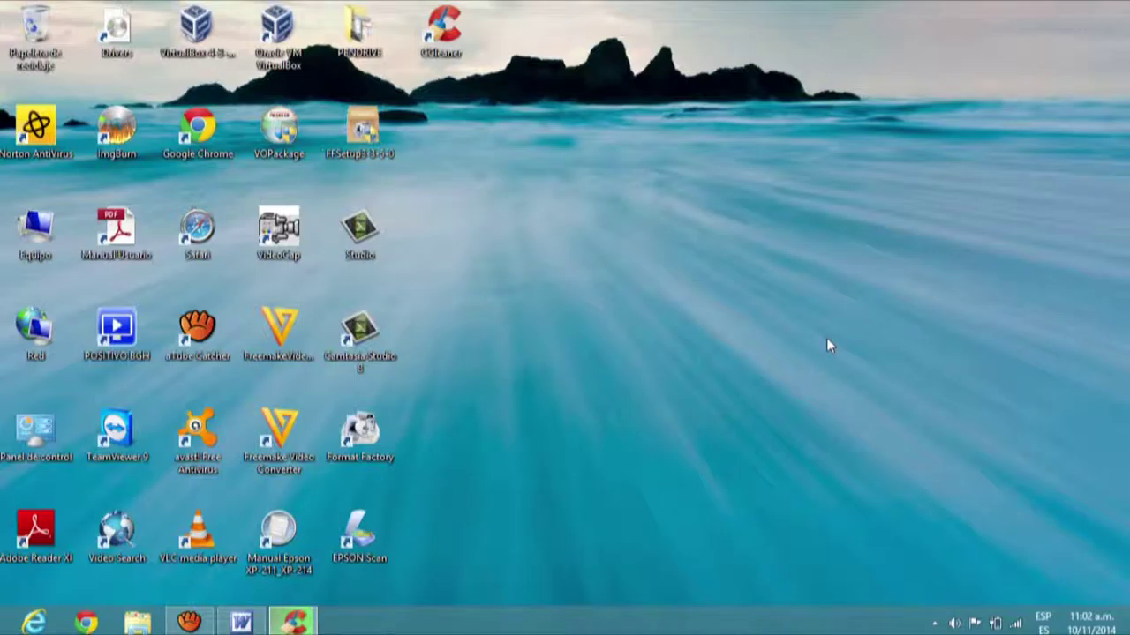
pyautogui.click(294, 622)
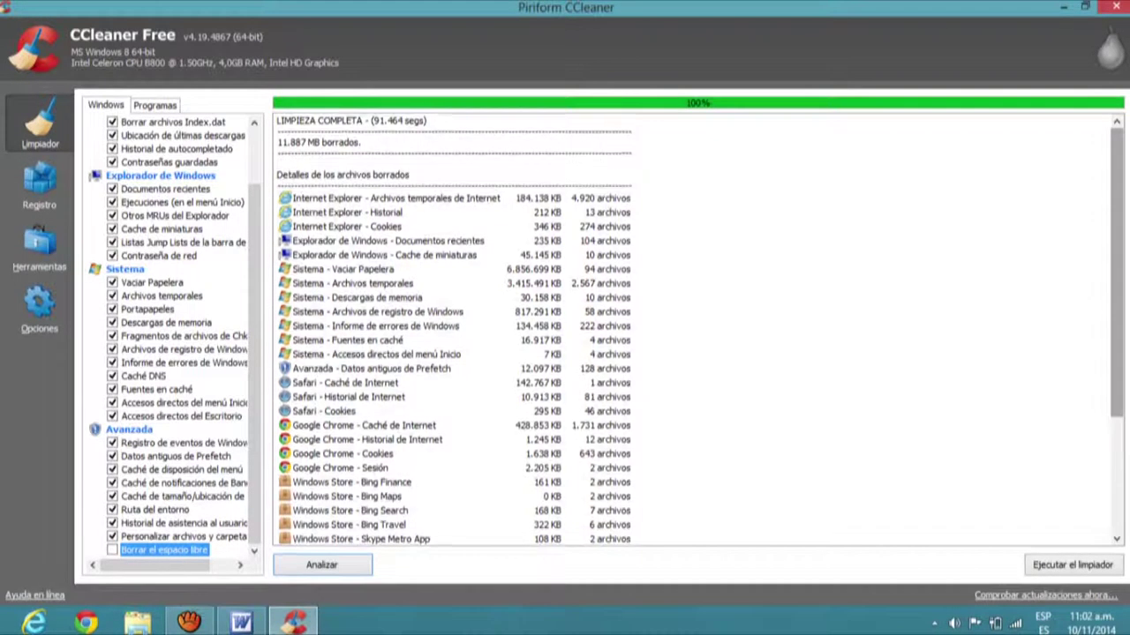
pyautogui.scroll(-2, 698, 327)
pyautogui.scroll(-3, 697, 331)
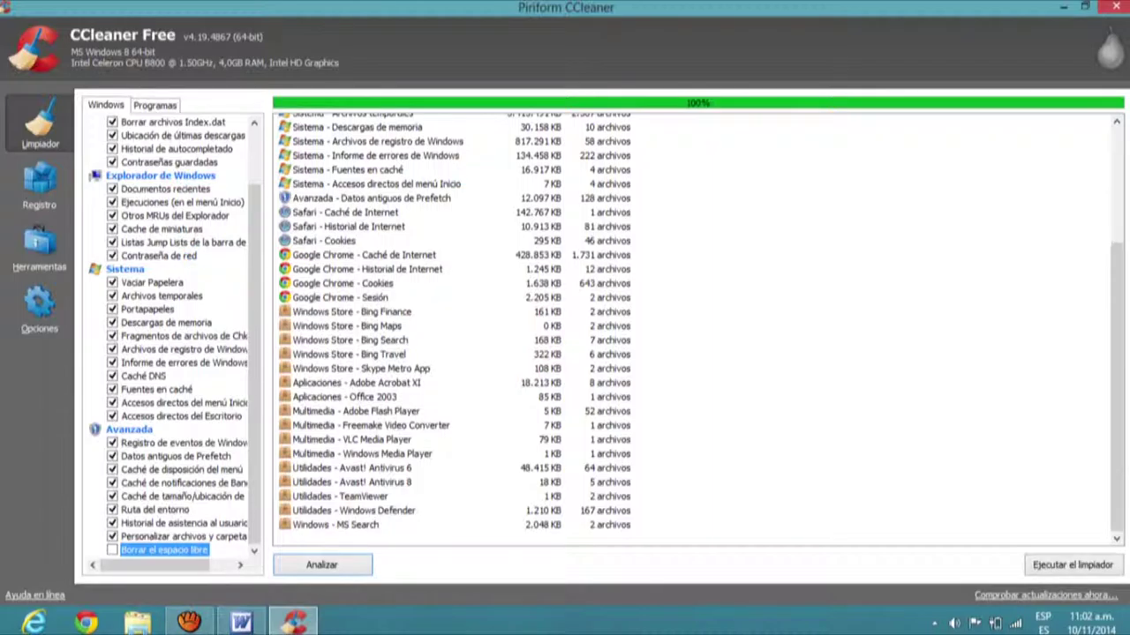
# - Run the cleaner two more times, accepting the permanent deletion of files each time
pyautogui.click(1072, 565)
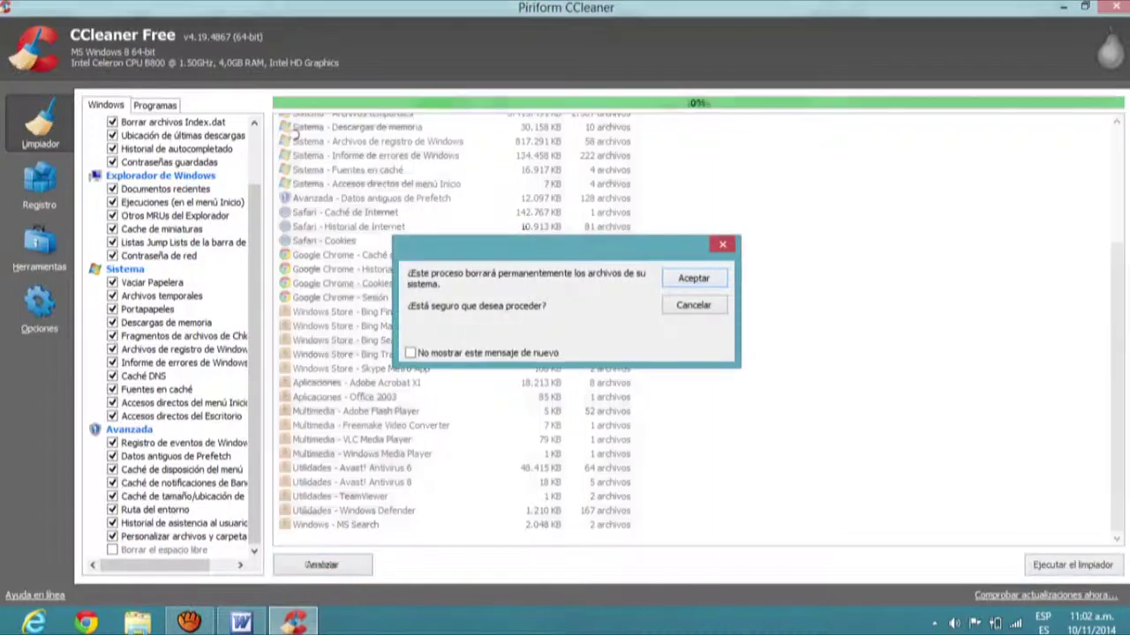
pyautogui.press('Return')
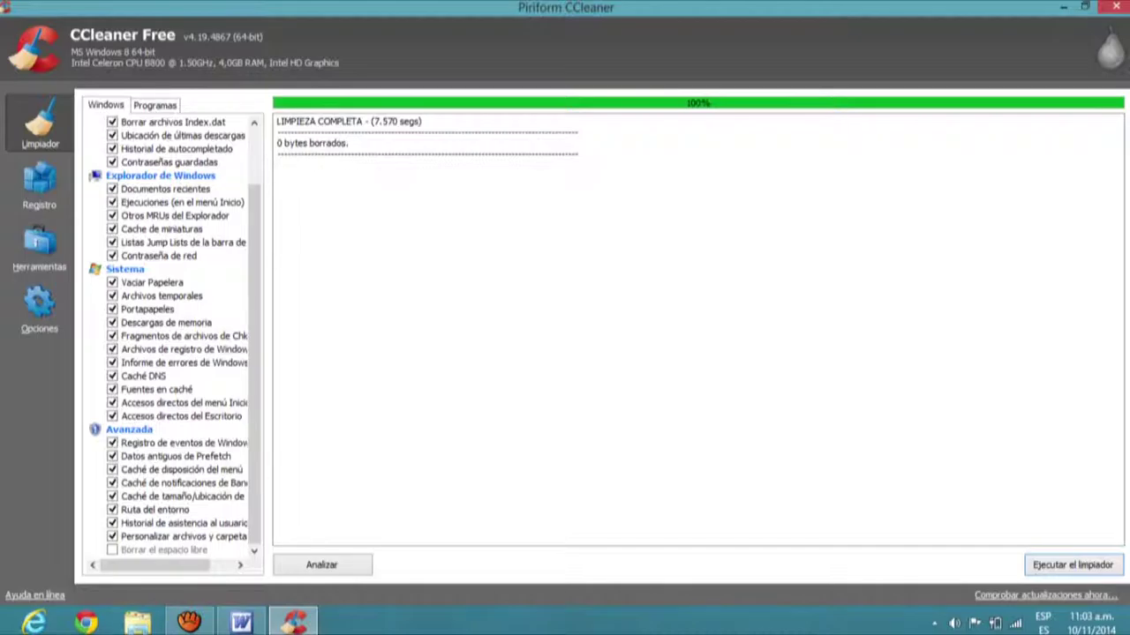
pyautogui.press('Return')
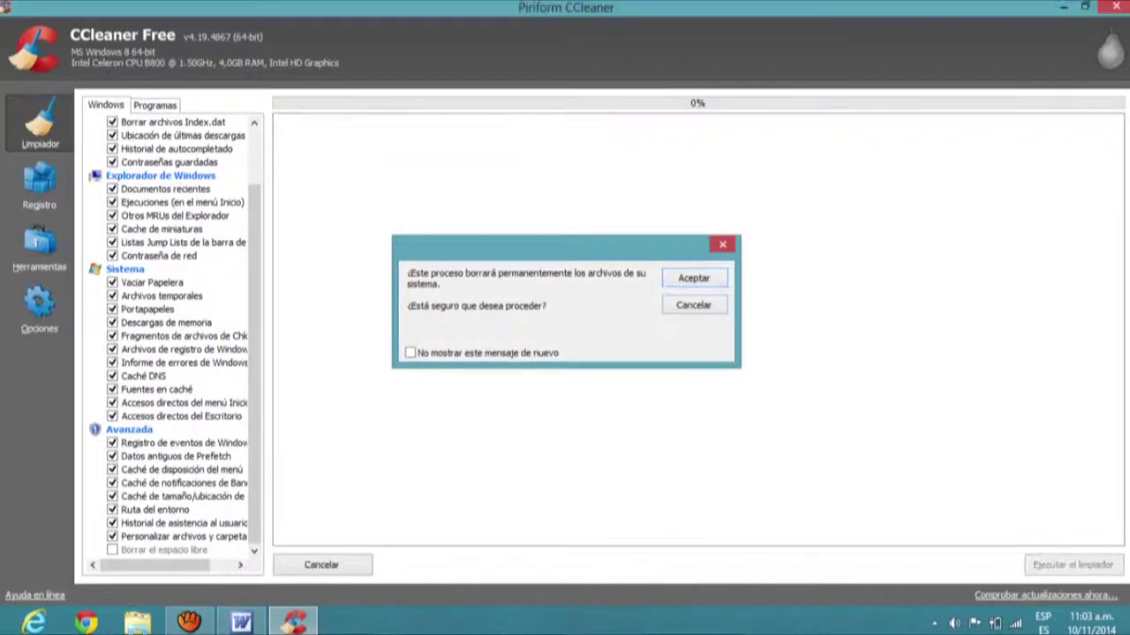
pyautogui.press('Return')
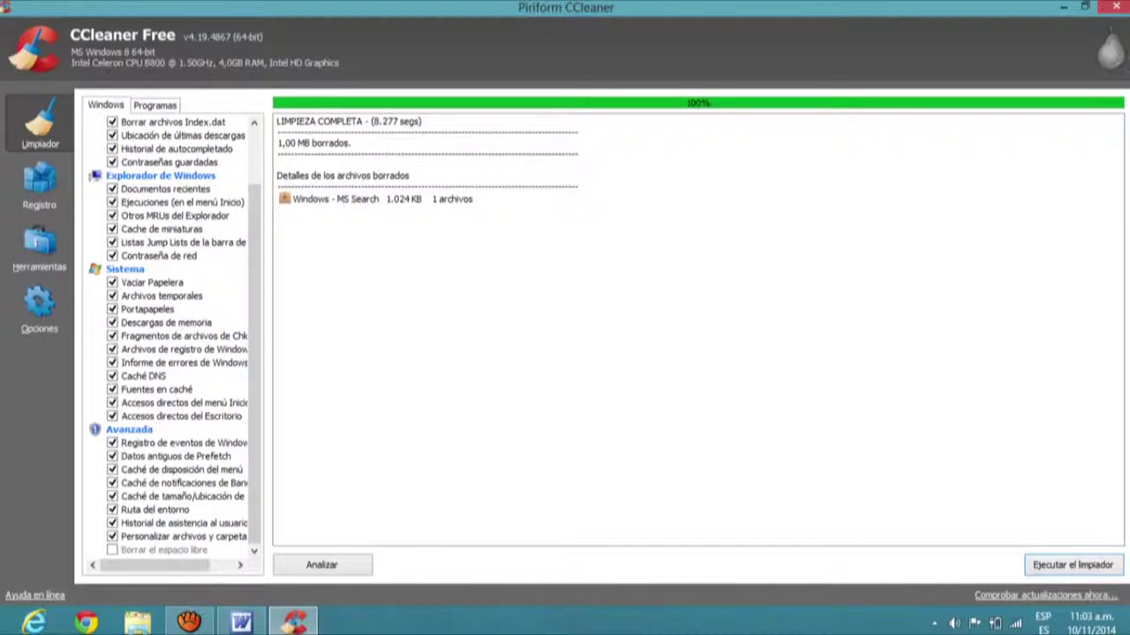
# - Scan the registry for problems and repair all selected entries without making a backup
pyautogui.click(39, 185)
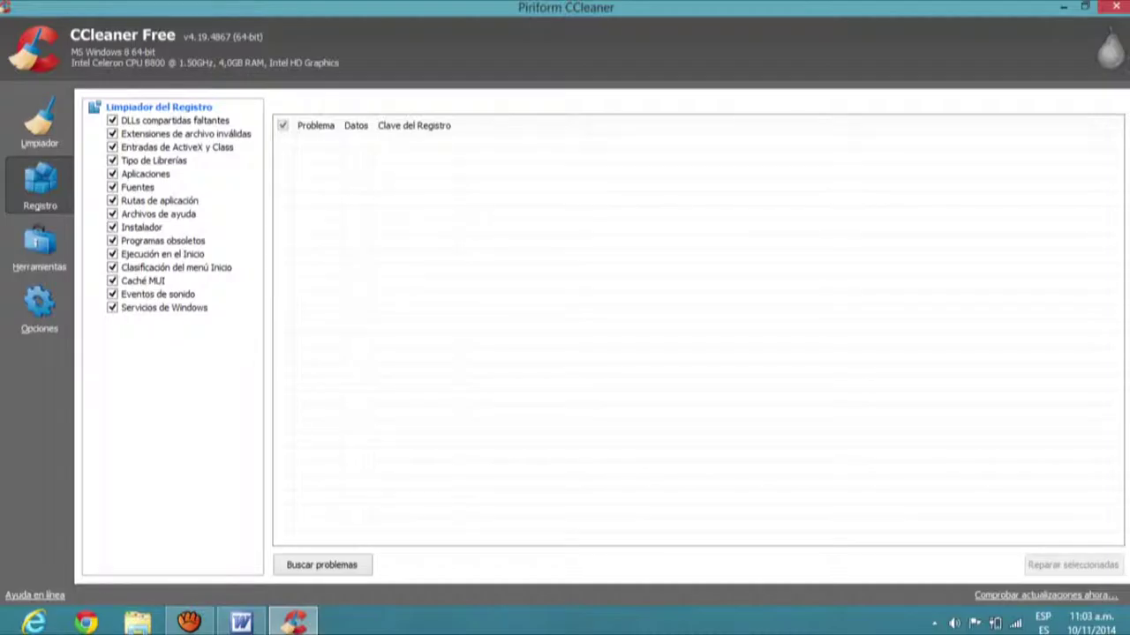
pyautogui.click(321, 565)
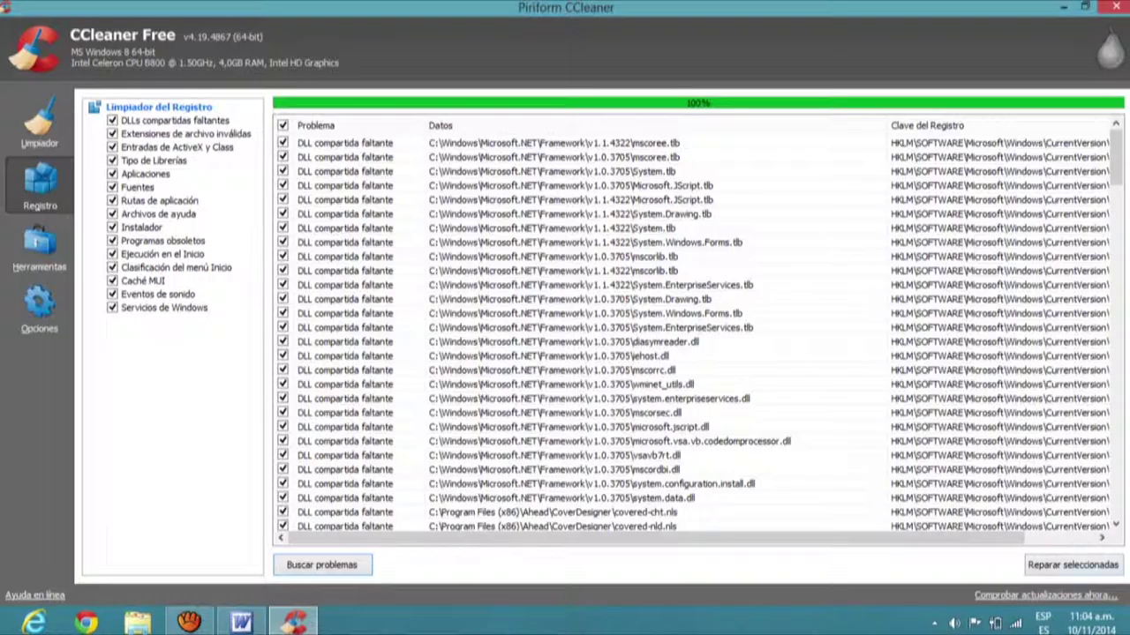
pyautogui.click(1072, 565)
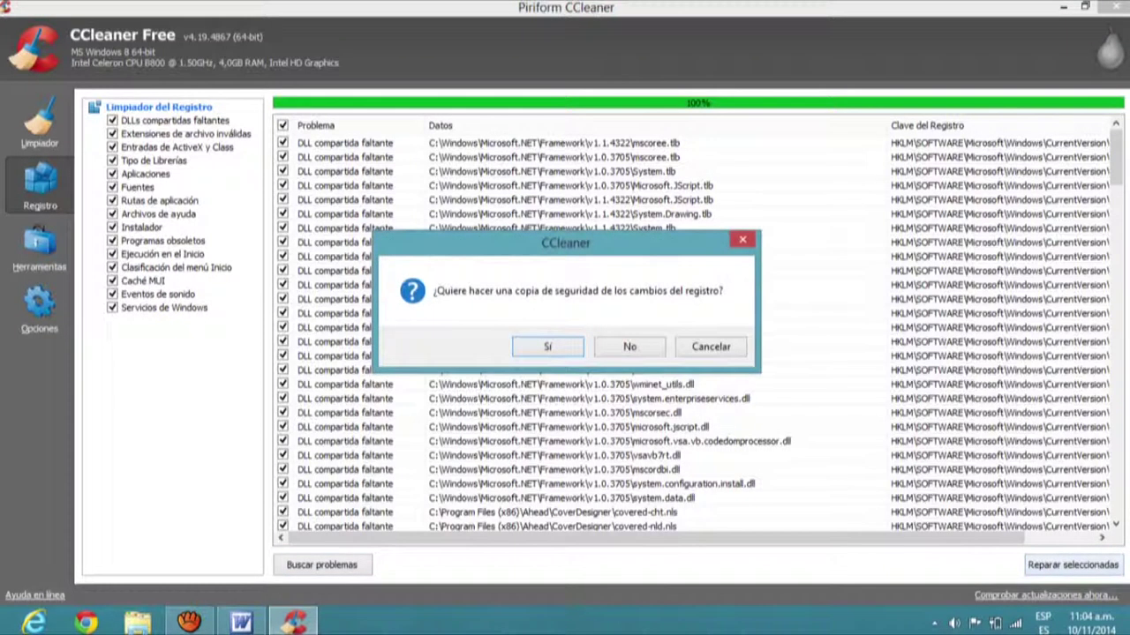
pyautogui.click(629, 346)
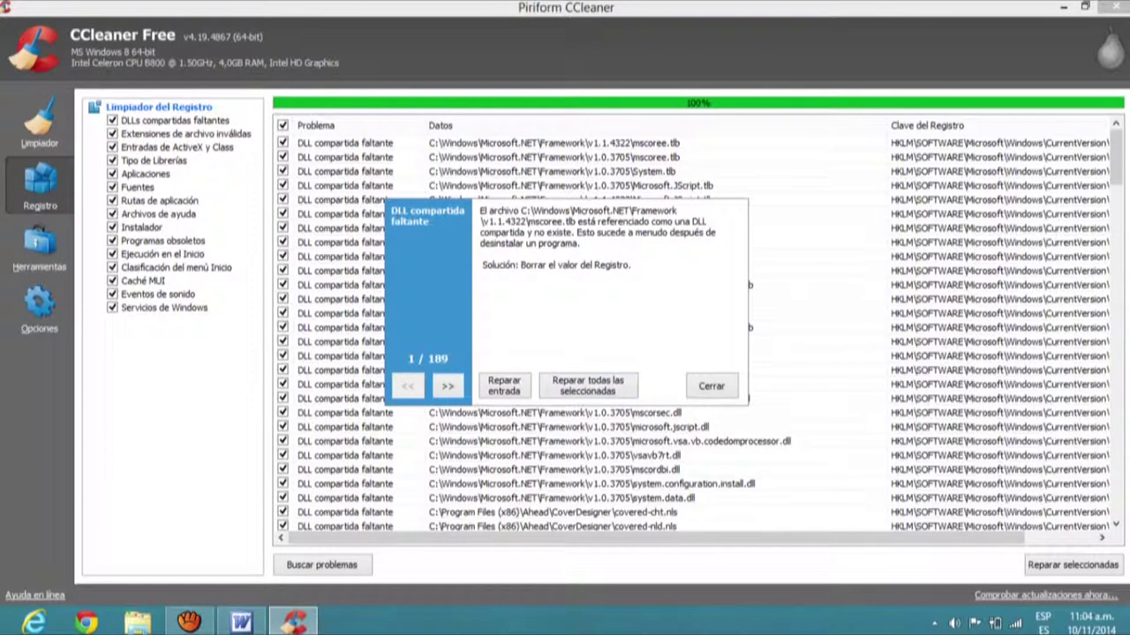
pyautogui.click(587, 385)
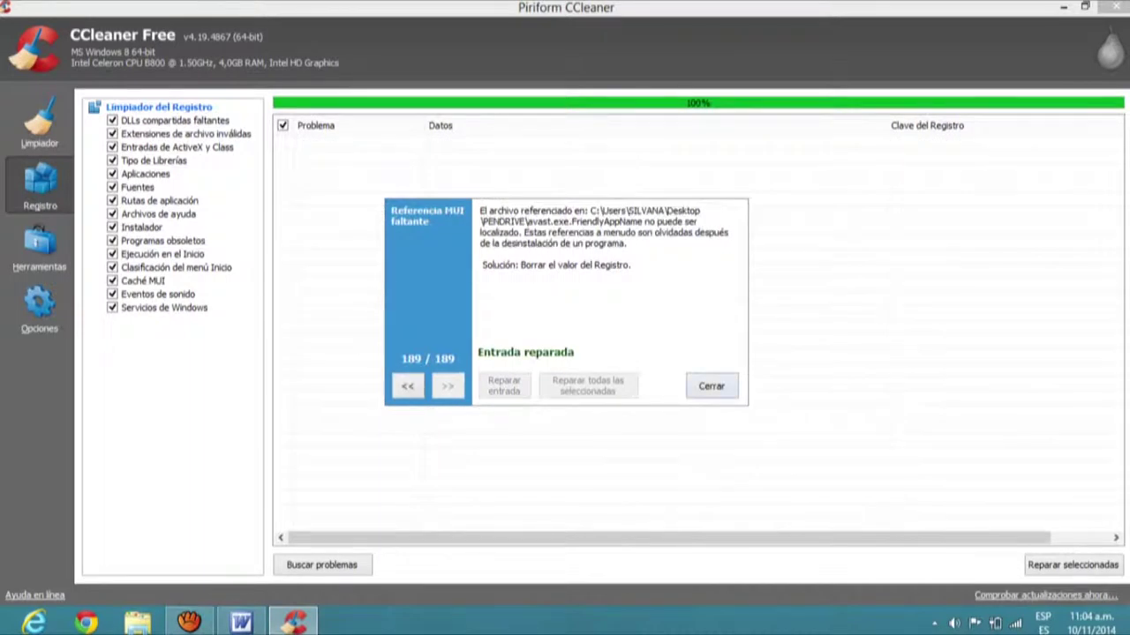
pyautogui.press('Return')
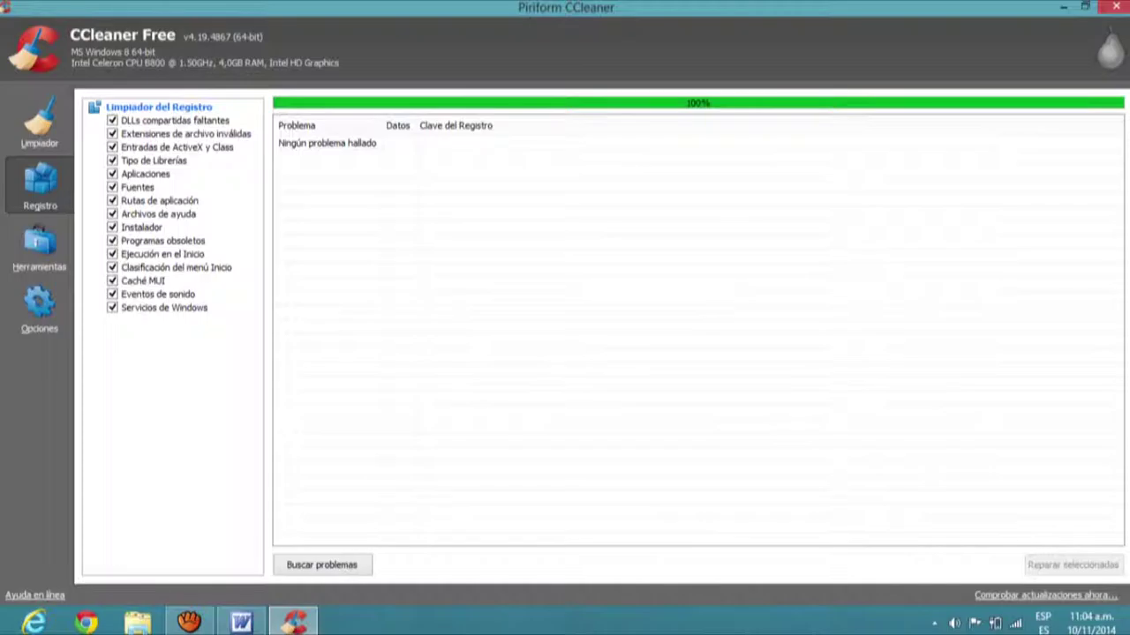
# - Rescan the registry and repair all remaining selected problems, declining the backup of the changes
pyautogui.click(322, 565)
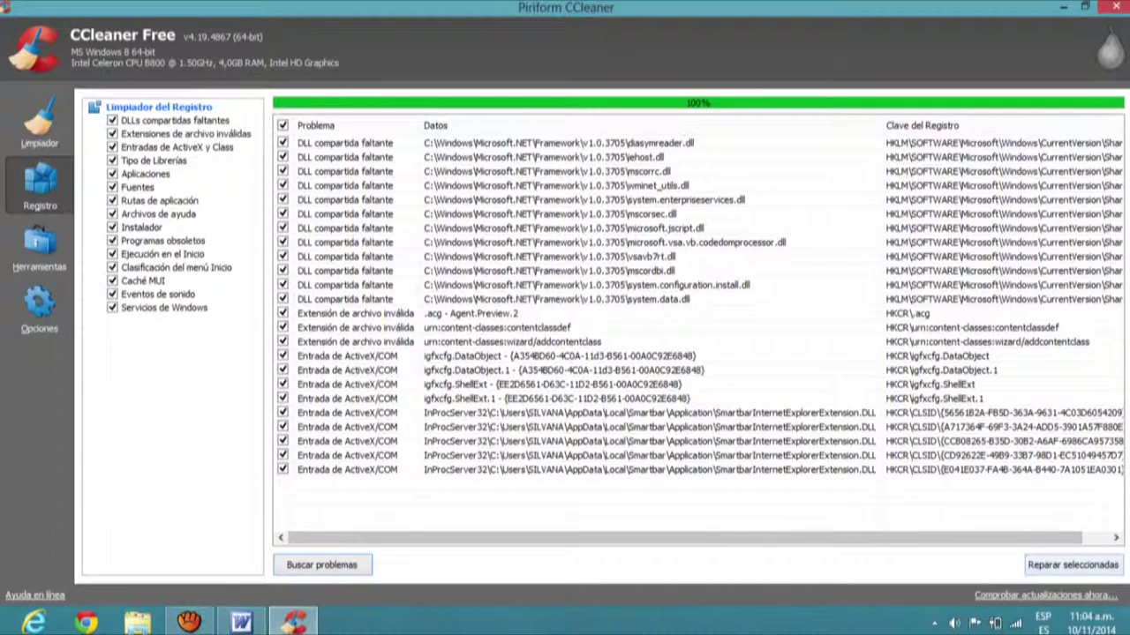
pyautogui.click(1072, 565)
pyautogui.press('n')
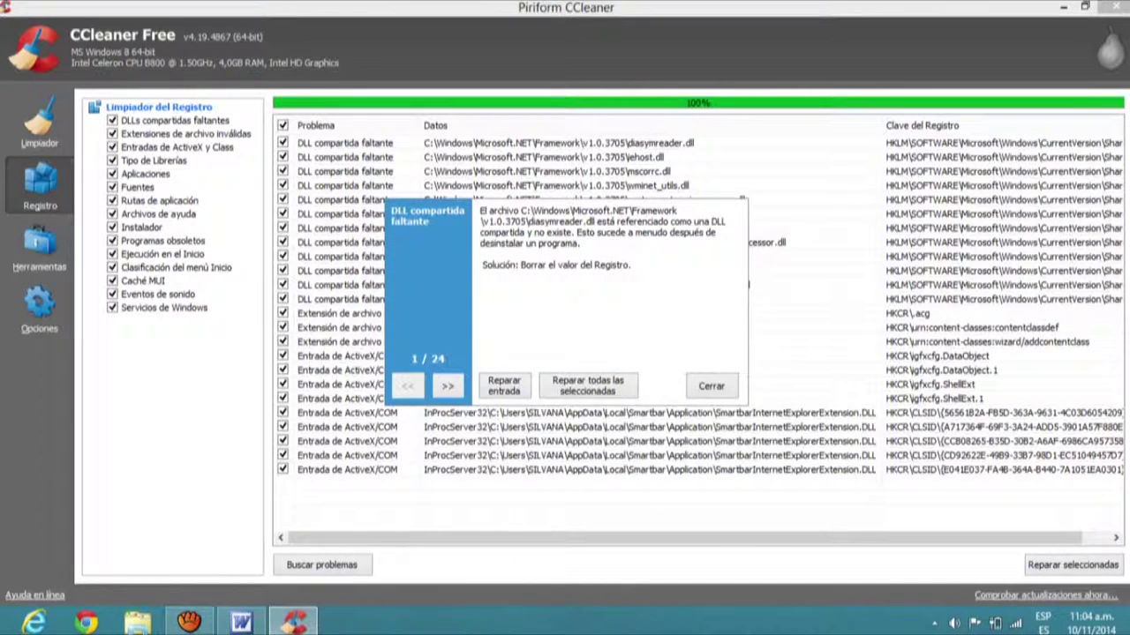
pyautogui.press('Tab')
pyautogui.press('space')
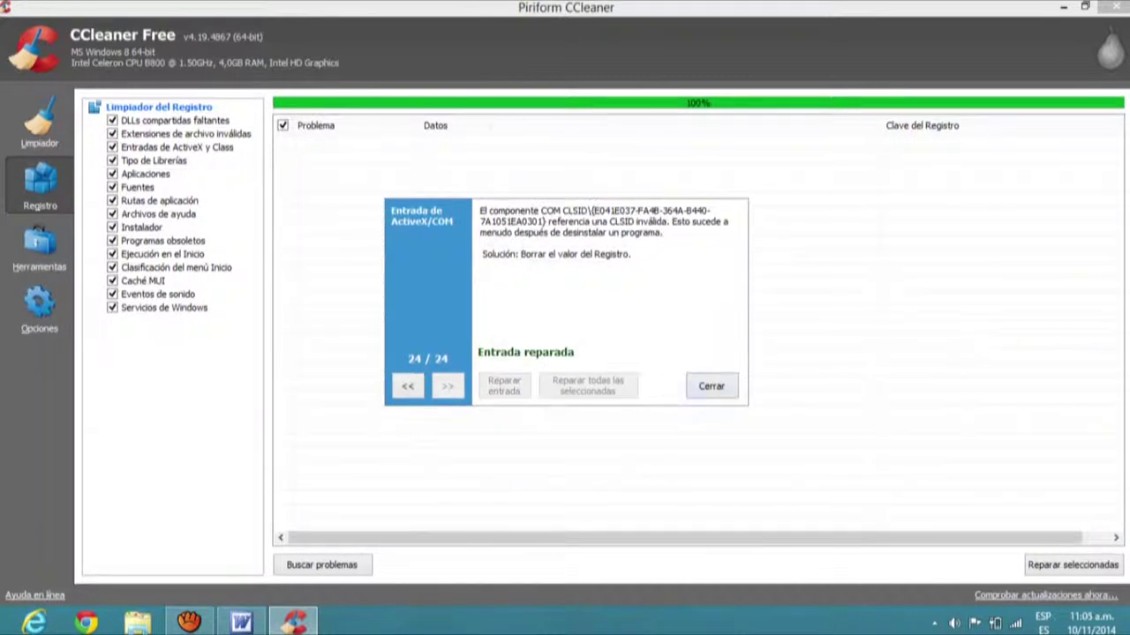
pyautogui.press('Return')
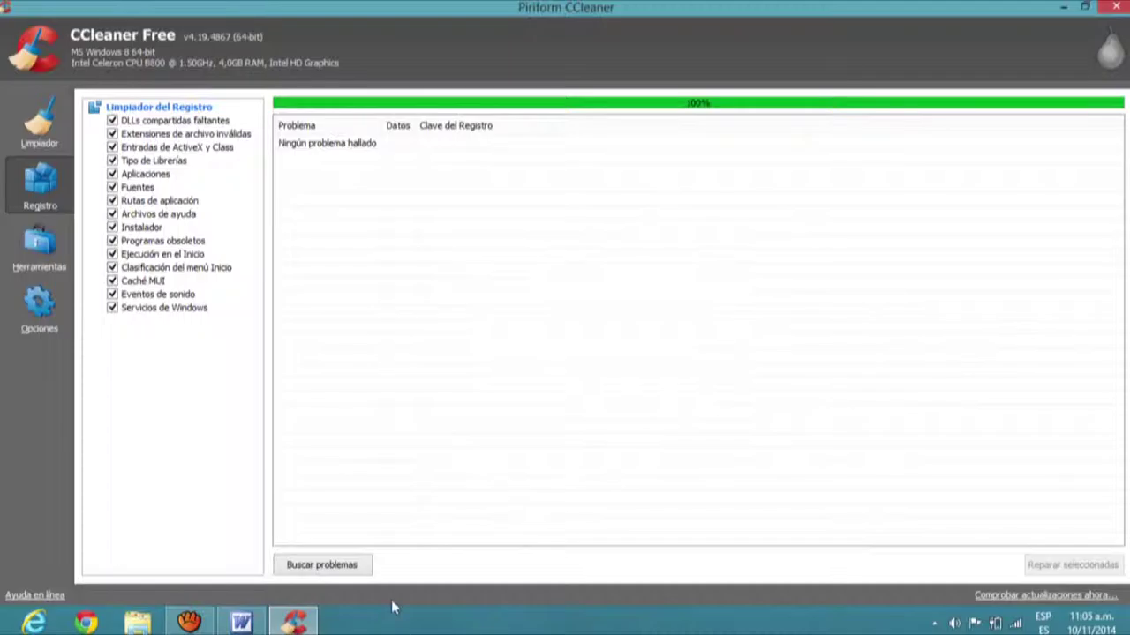
# - Run a third registry scan and repair all the selected ActiveX/COM entries without a backup
pyautogui.press('Return')
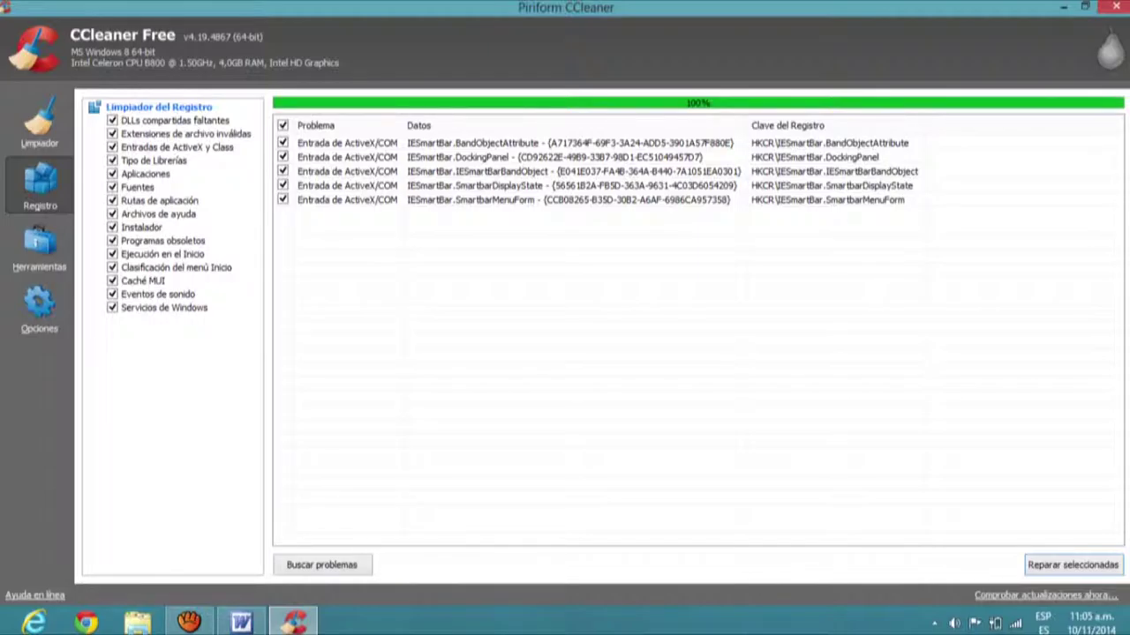
pyautogui.press('Return')
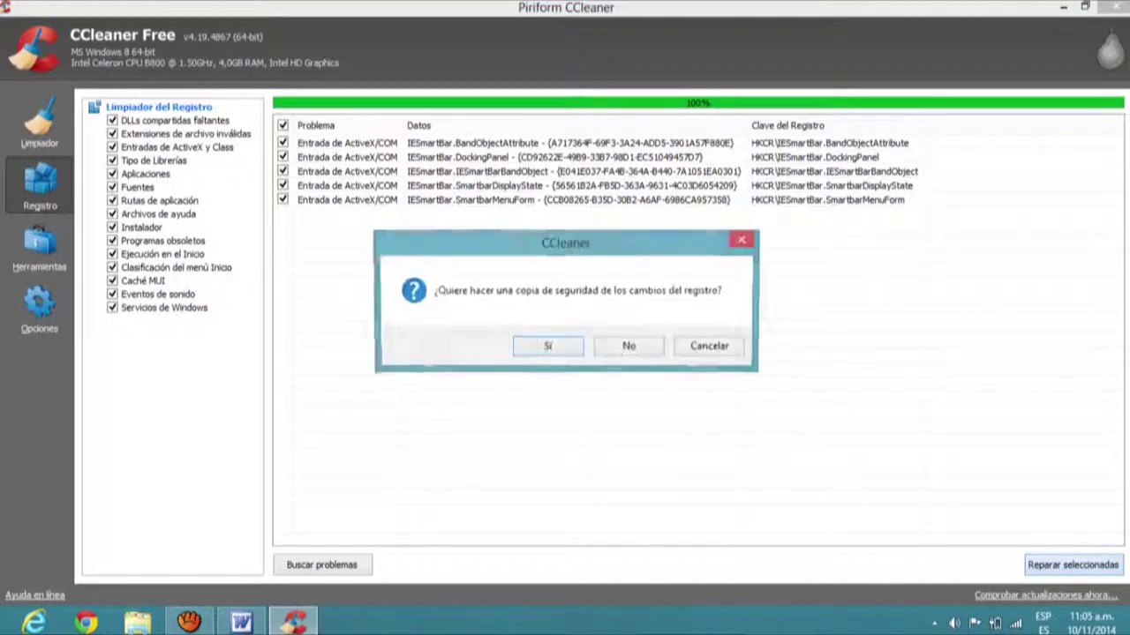
pyautogui.click(629, 346)
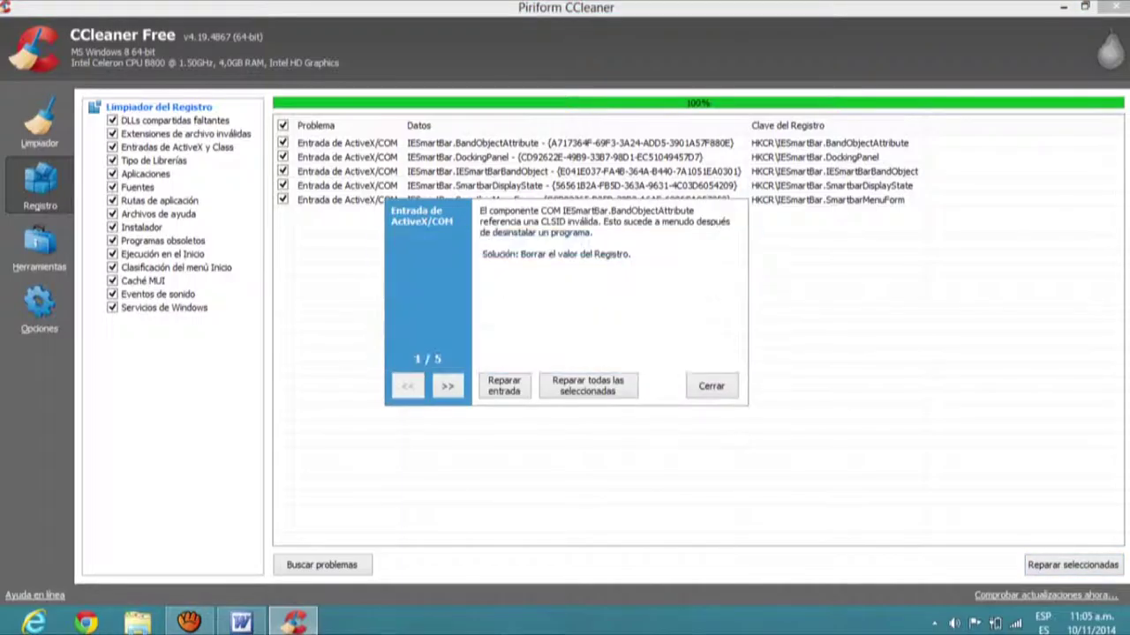
pyautogui.click(588, 385)
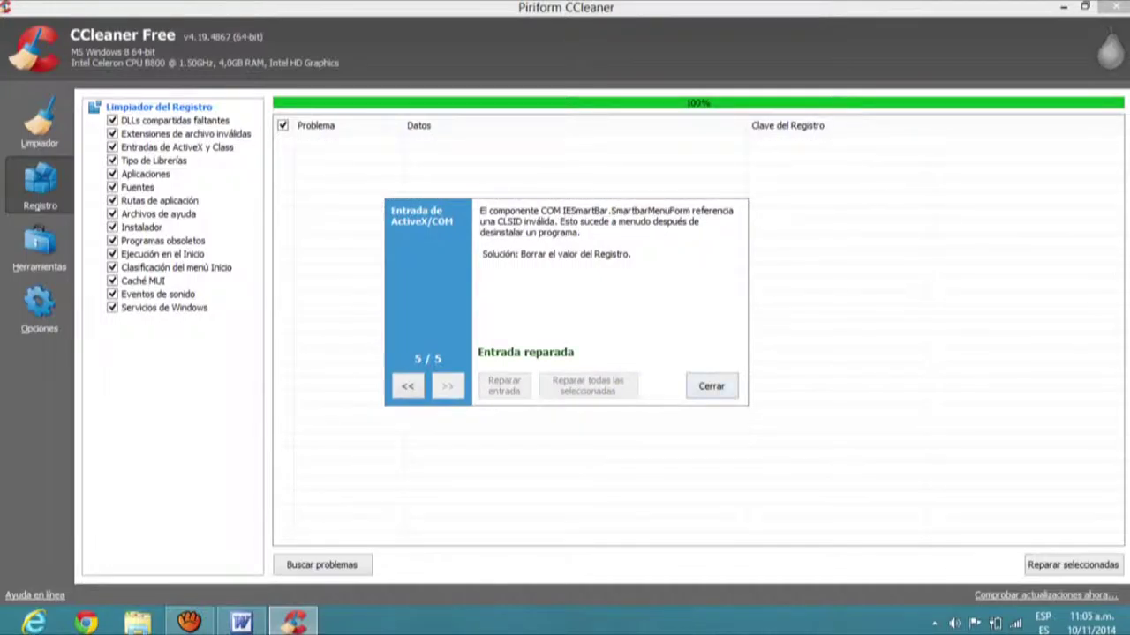
pyautogui.press('Return')
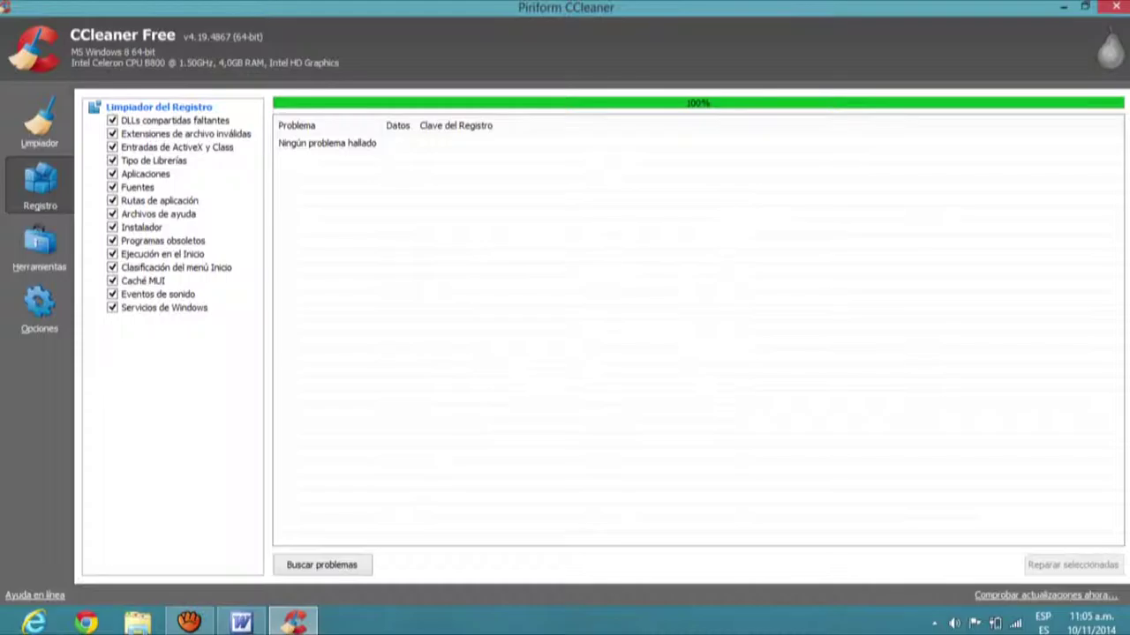
# - Recheck the registry for problems, and close CCleaner together with its monitoring notification
pyautogui.press('Return')
pyautogui.press('Return')
pyautogui.click(1115, 6)
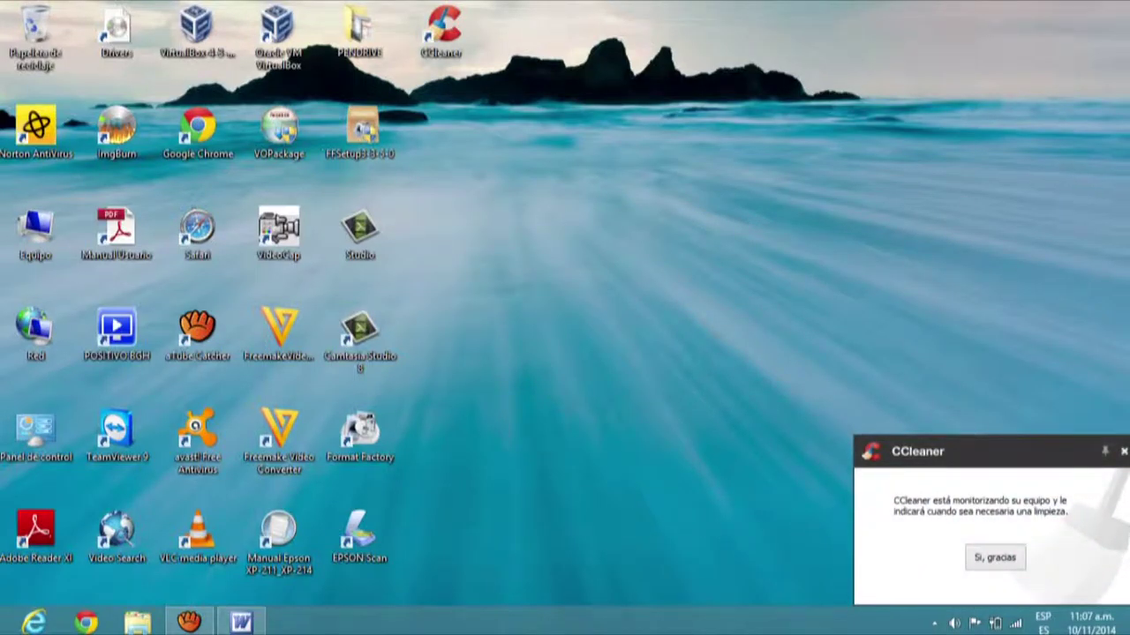
pyautogui.click(1124, 451)
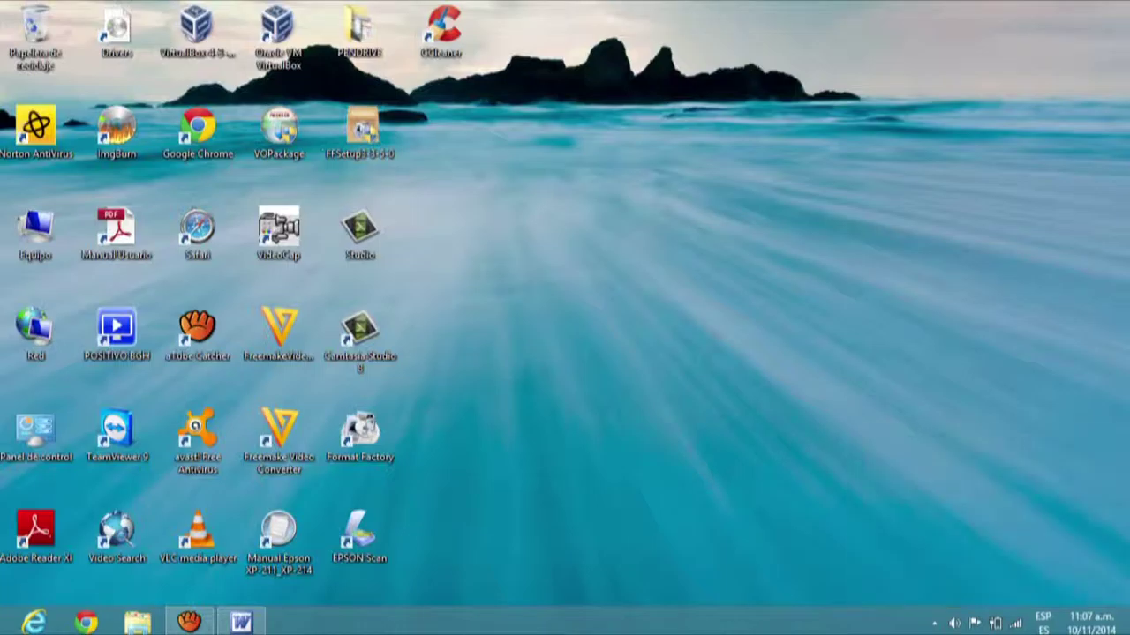
# - Switch to Google Chrome and search Google for "diskepper"
pyautogui.click(86, 622)
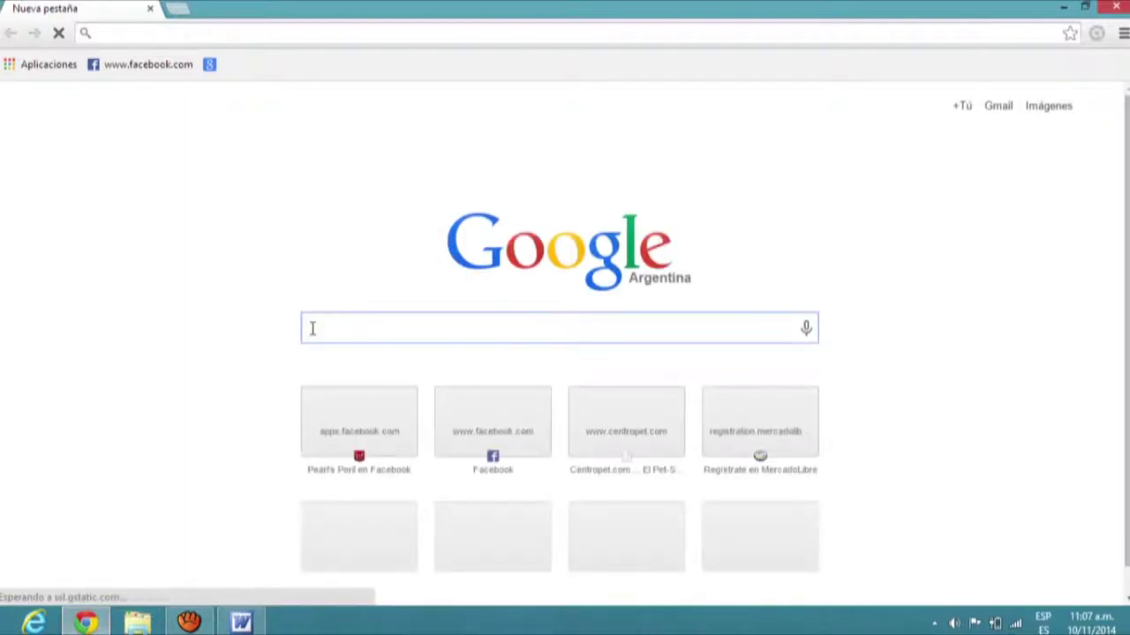
pyautogui.write('dis')
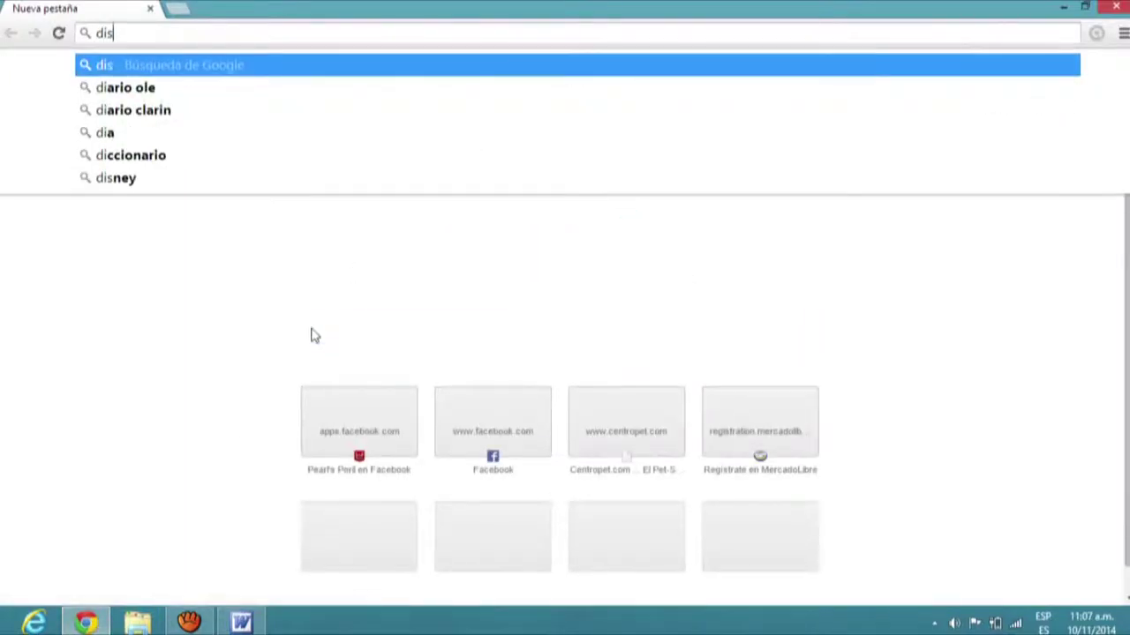
pyautogui.write('kepper')
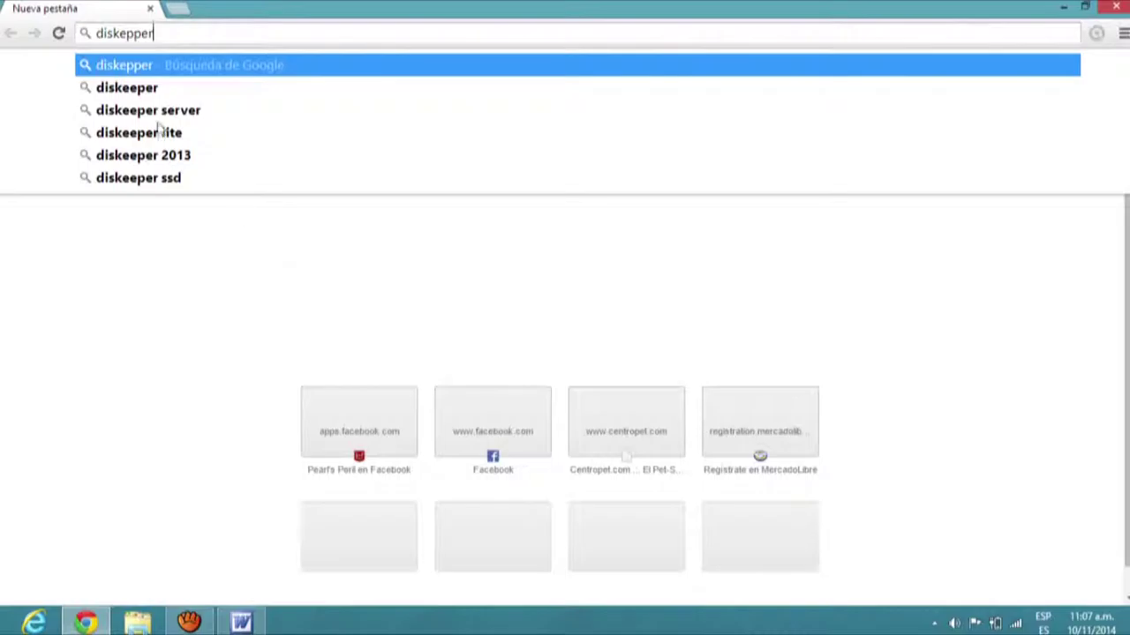
pyautogui.click(93, 67)
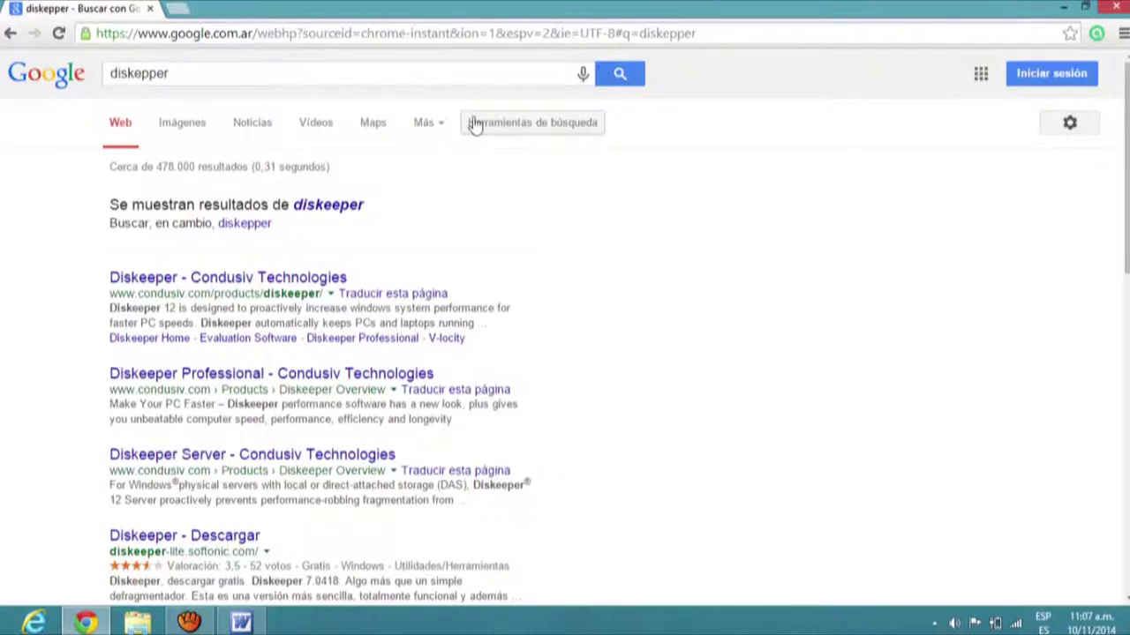
# - Open Softonic's Diskeeper Lite page from the search results and find its free download option
pyautogui.scroll(-3, 636, 271)
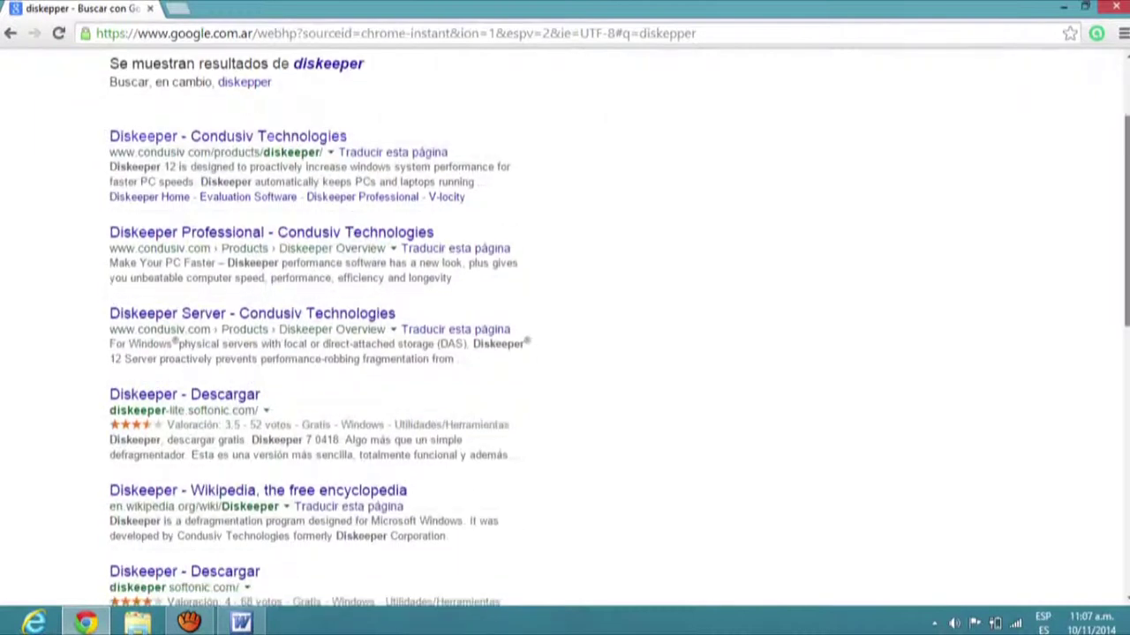
pyautogui.click(247, 320)
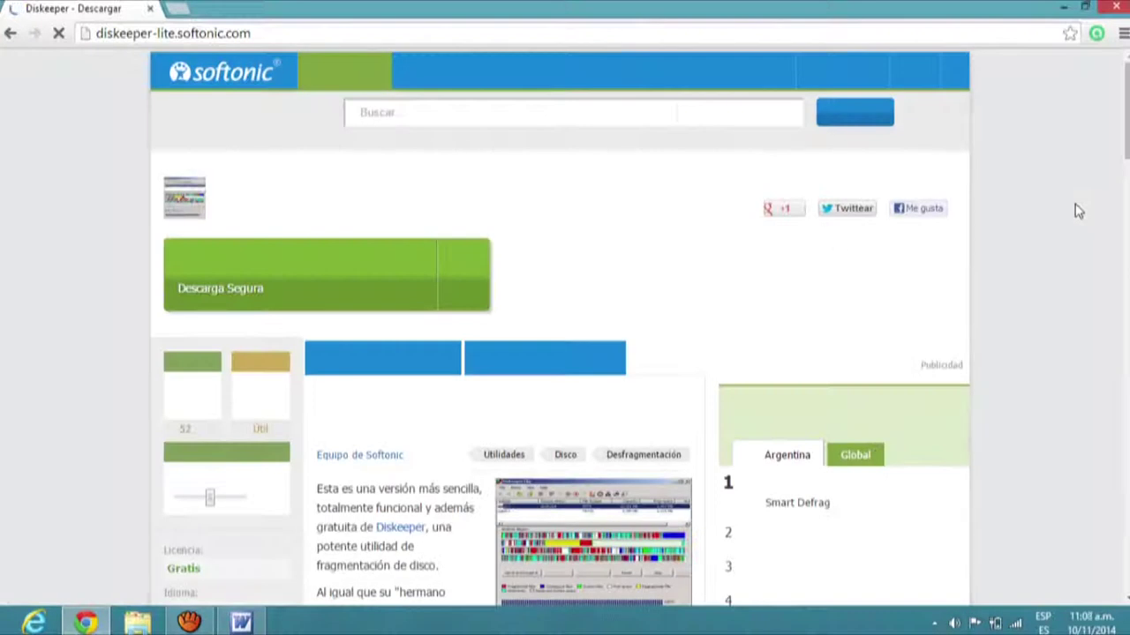
pyautogui.scroll(-1, 1125, 115)
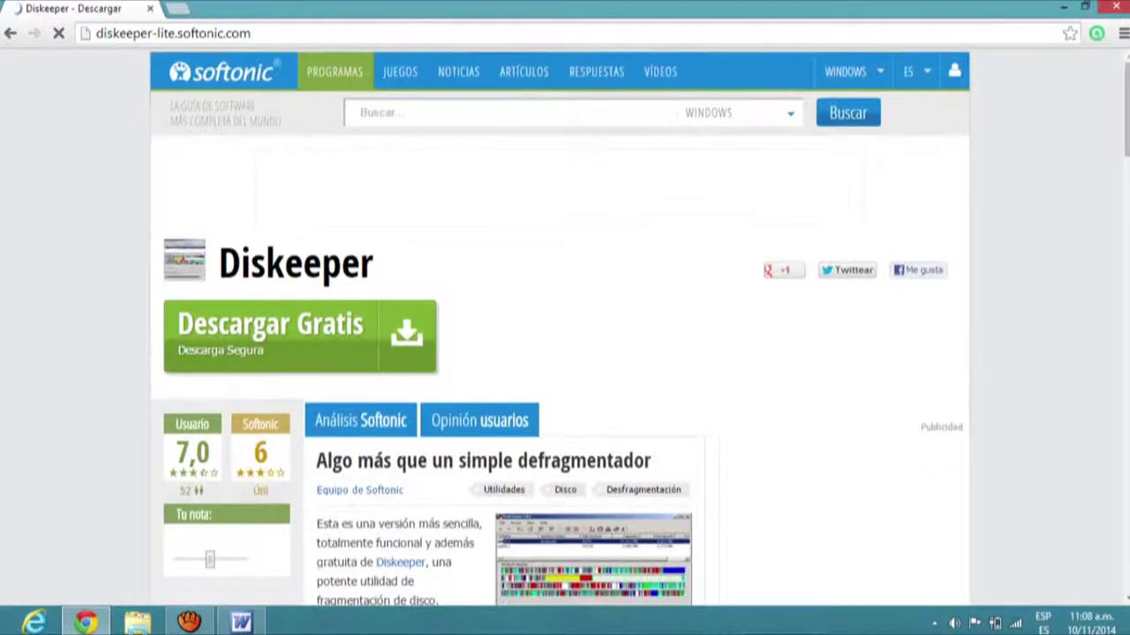
pyautogui.scroll(-1, 960, 584)
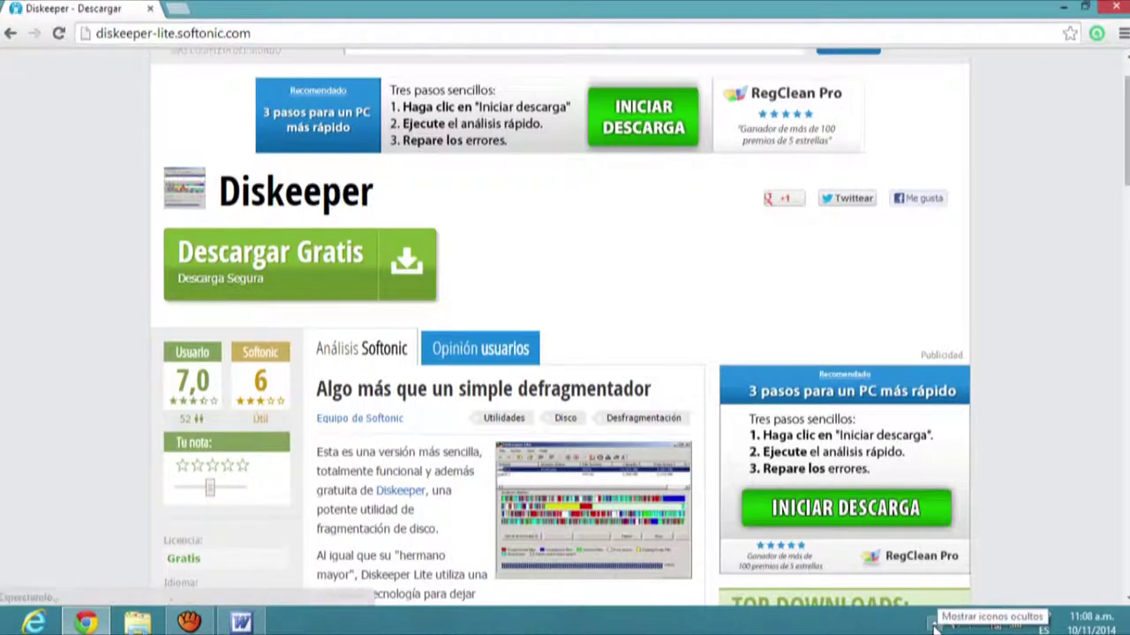
# - Examine the customization settings for the taskbar's notification area icons, and return to the Diskeeper page
pyautogui.click(934, 624)
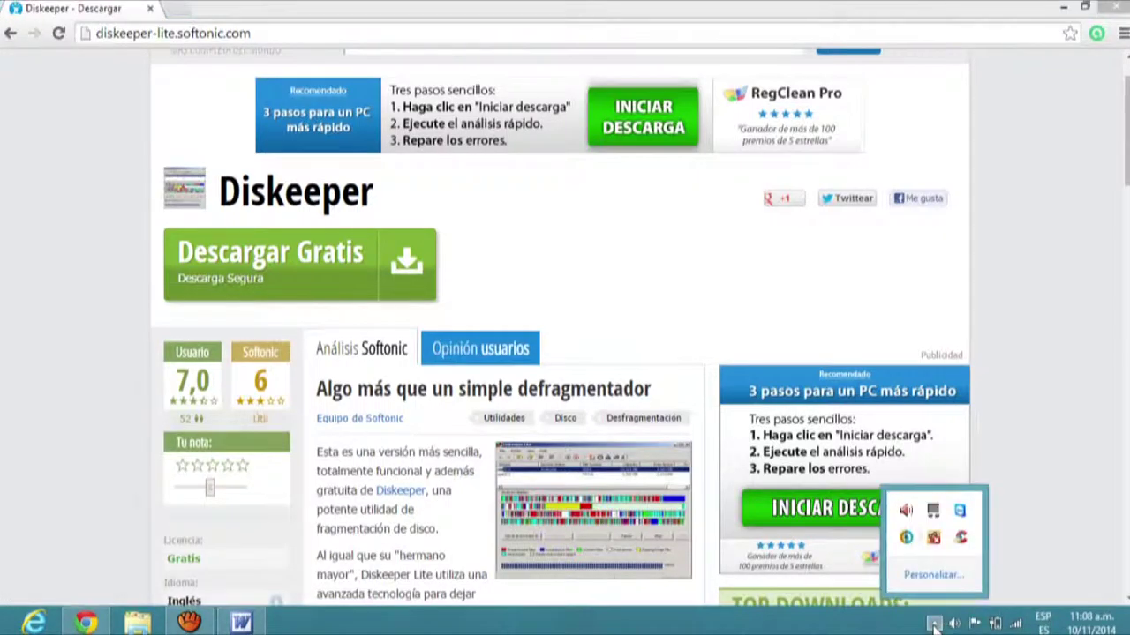
pyautogui.click(933, 576)
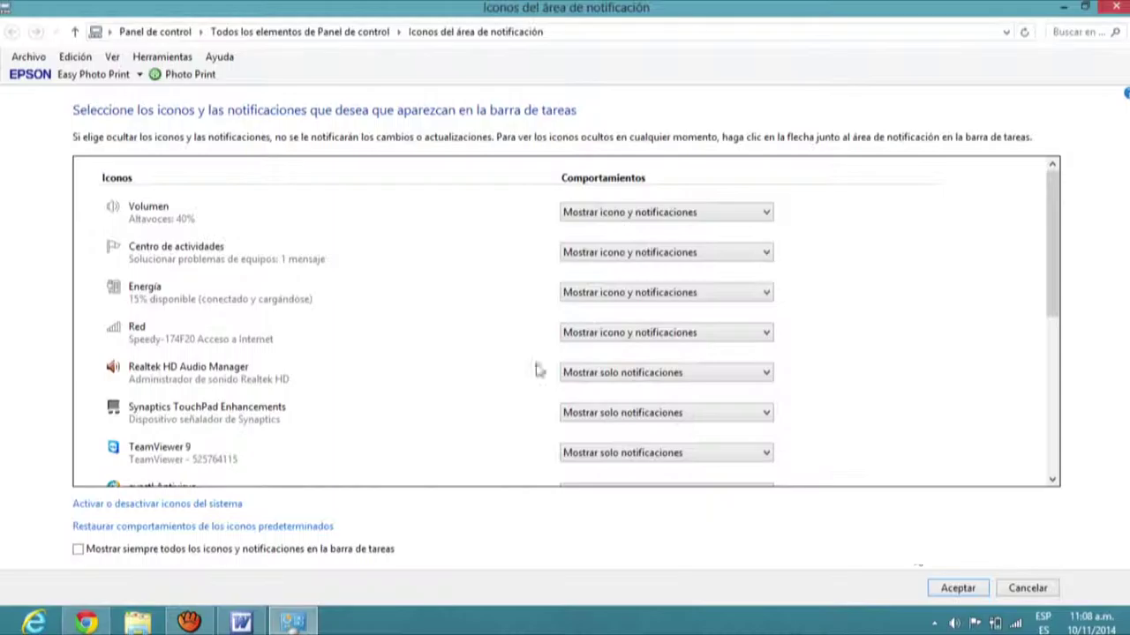
pyautogui.moveTo(1052, 211); pyautogui.dragTo(1051, 181)
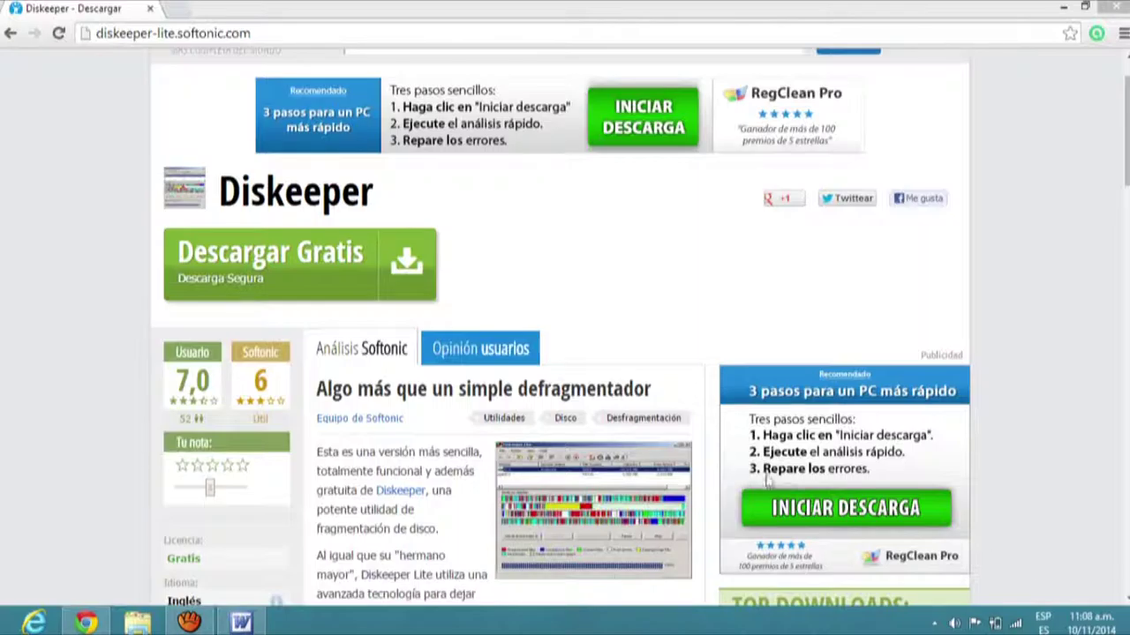
# - Start the free download of Diskeeper from its Softonic page
pyautogui.click(342, 256)
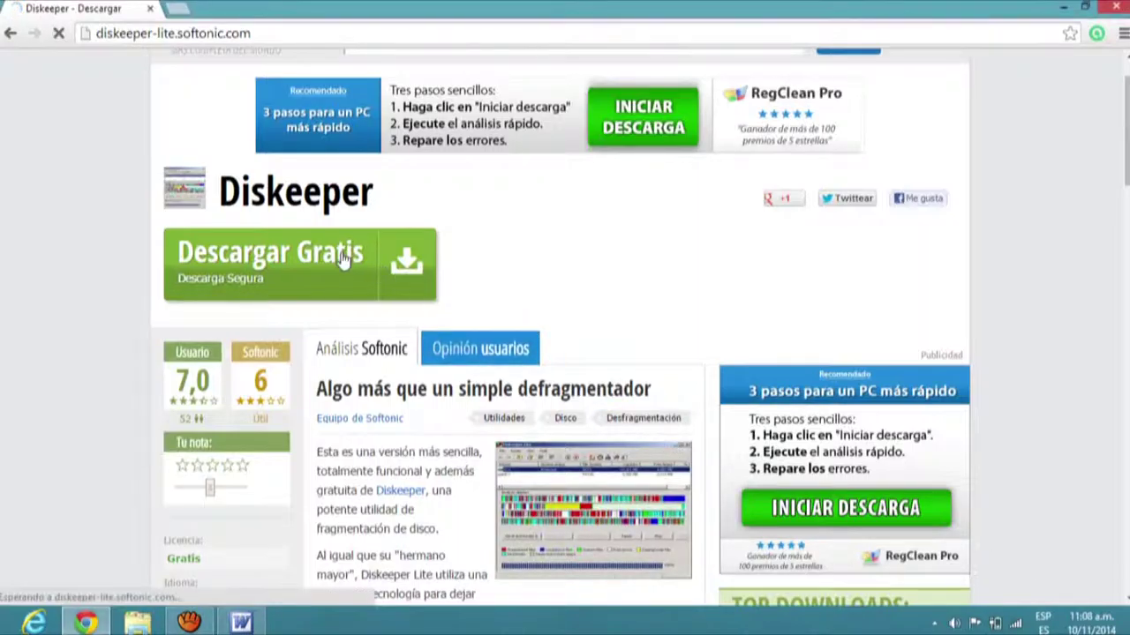